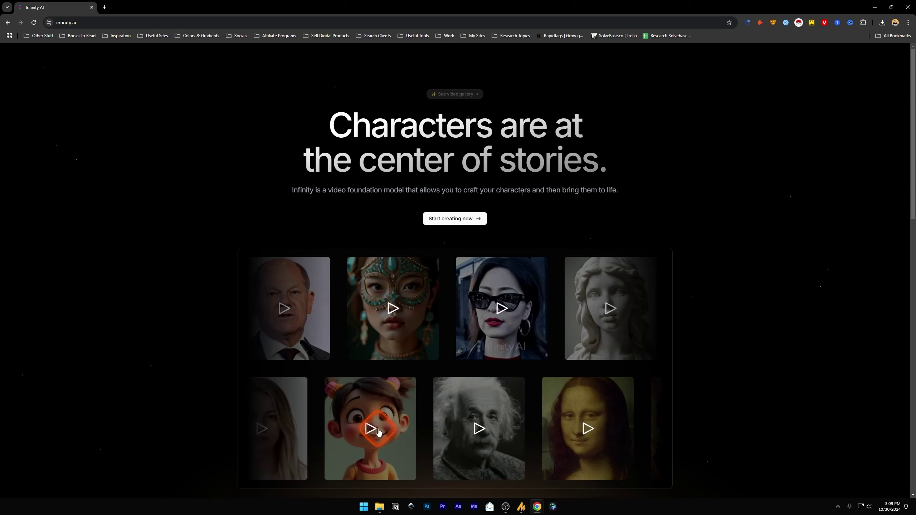
Step: Play the masked-girl sample video on the homepage, then open the Infinity AI studio
left_click(391, 309)
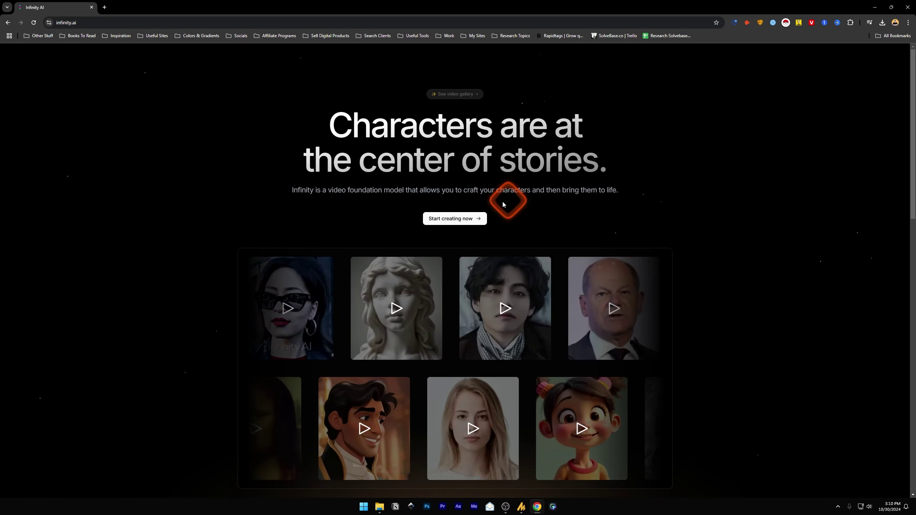
left_click(454, 221)
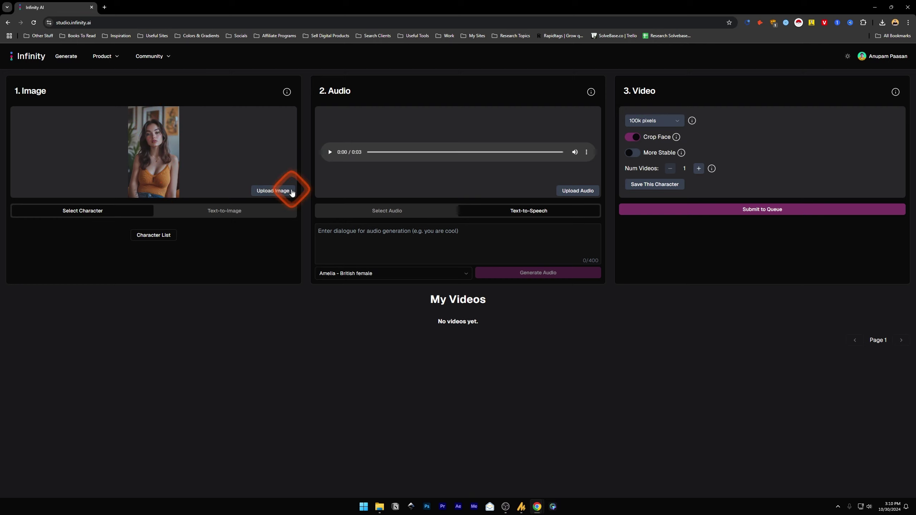
Step: Generate a Text-to-Image character from the prompt 'mona lisa on beach', then play the current audio
left_click(212, 212)
left_click(141, 235)
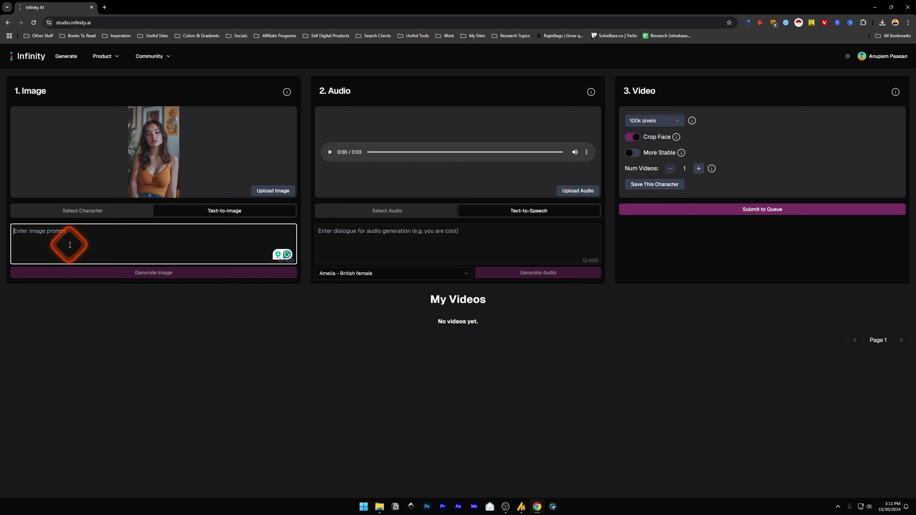
type("mona lisa on beach")
left_click(173, 269)
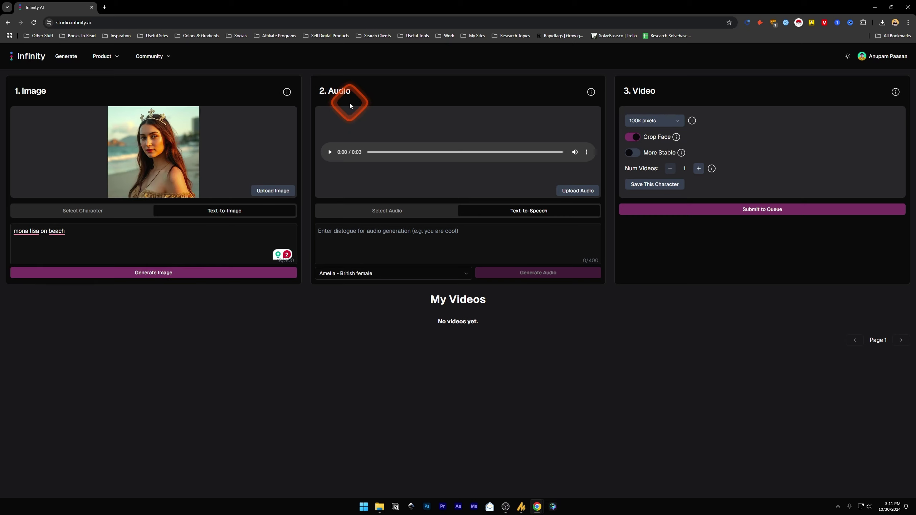
left_click(330, 153)
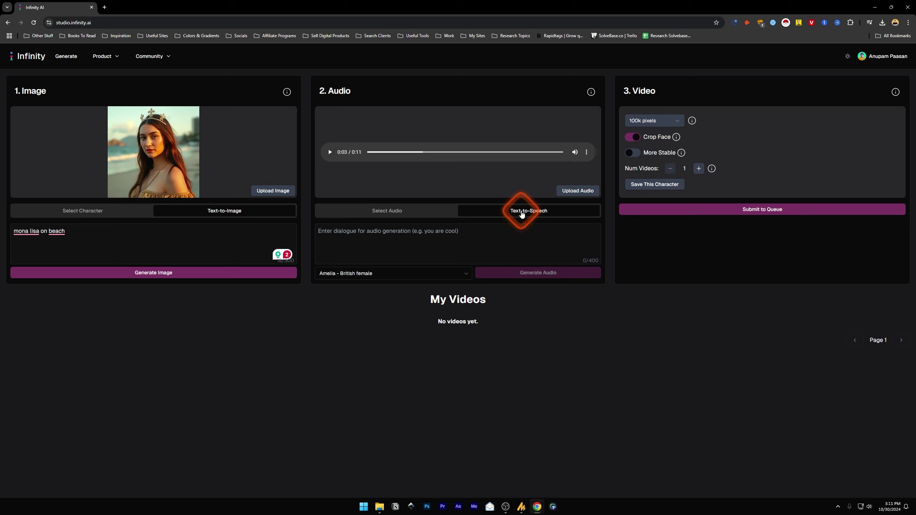
Step: Select and play the preset 'Eating the dogs' clip, then return to Text-to-Speech
left_click(428, 212)
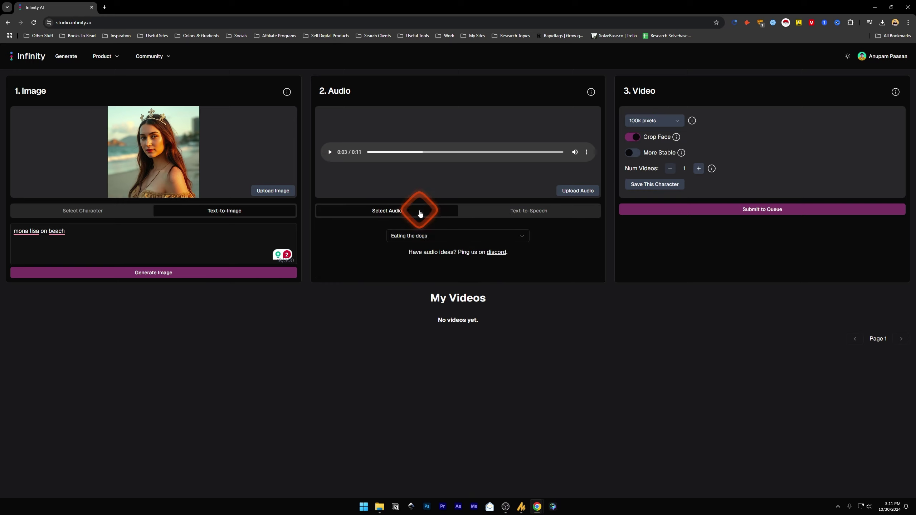
left_click(431, 236)
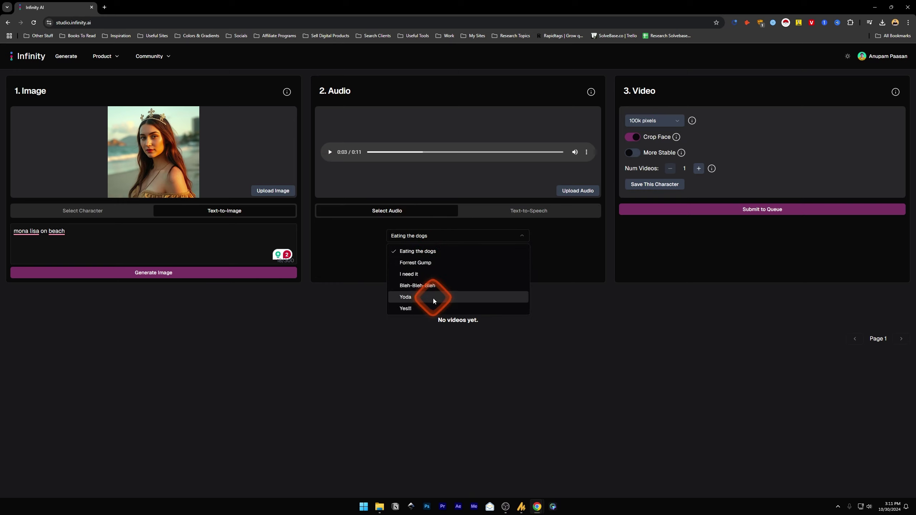
left_click(418, 251)
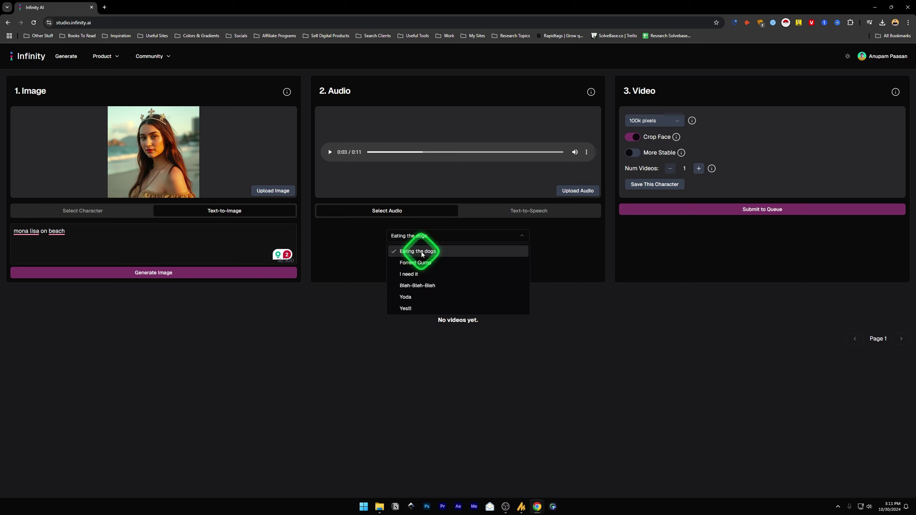
left_click(329, 152)
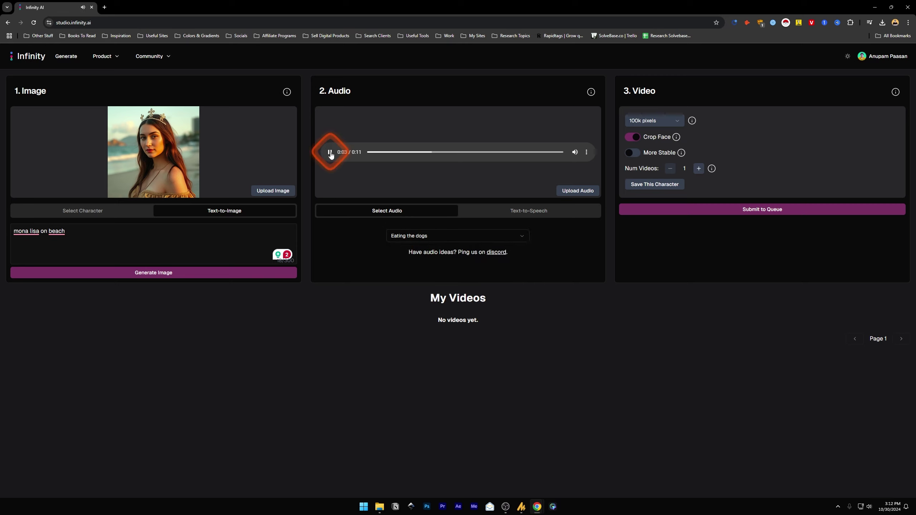
left_click(386, 152)
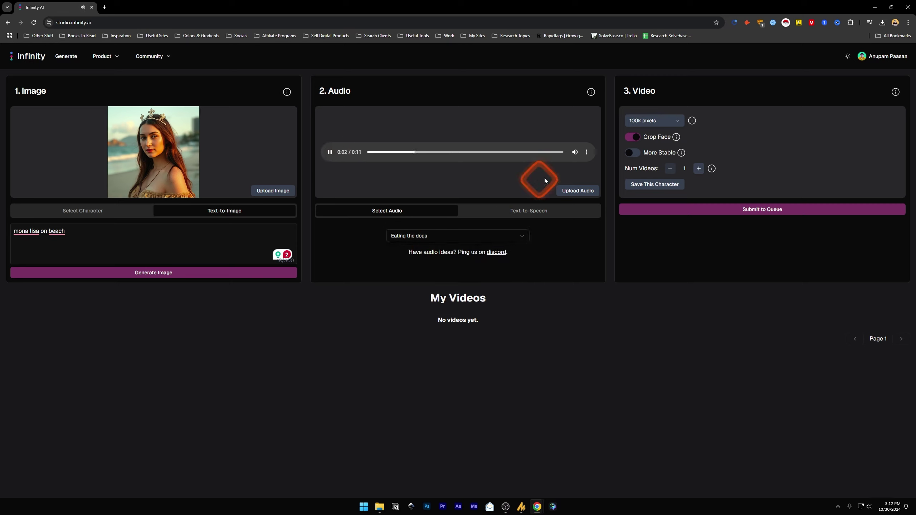
left_click(508, 213)
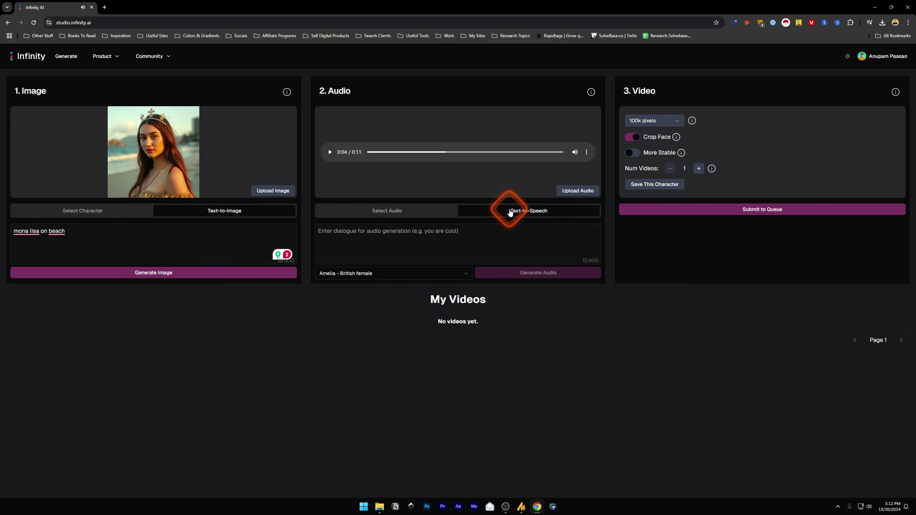
Step: Generate speech of 'Hi, this looks like a nice beach. How are you?' in the Amelia - British female voice
left_click(485, 235)
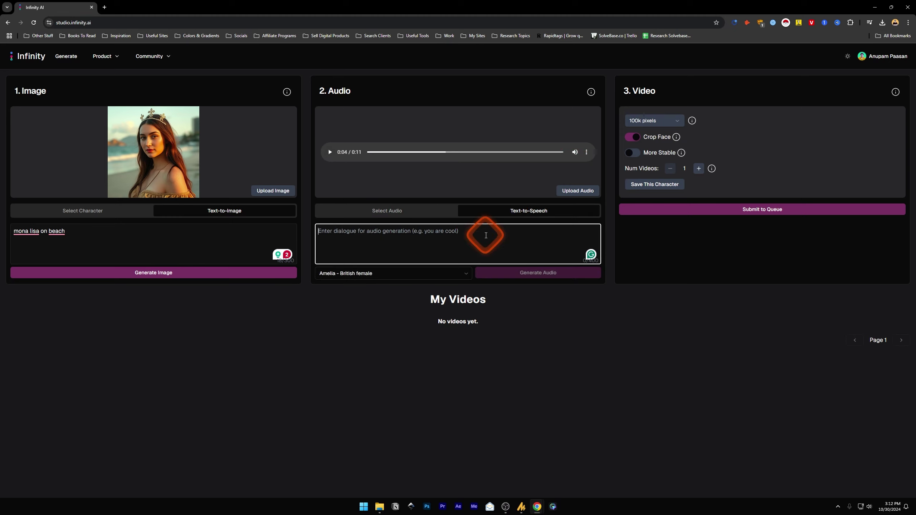
type("Hi, this looks like a nice beach. How are you?")
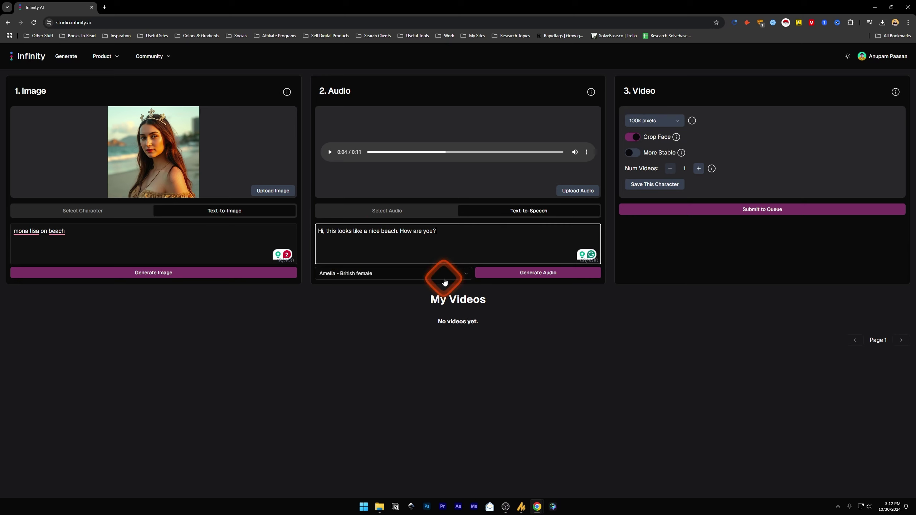
left_click(462, 278)
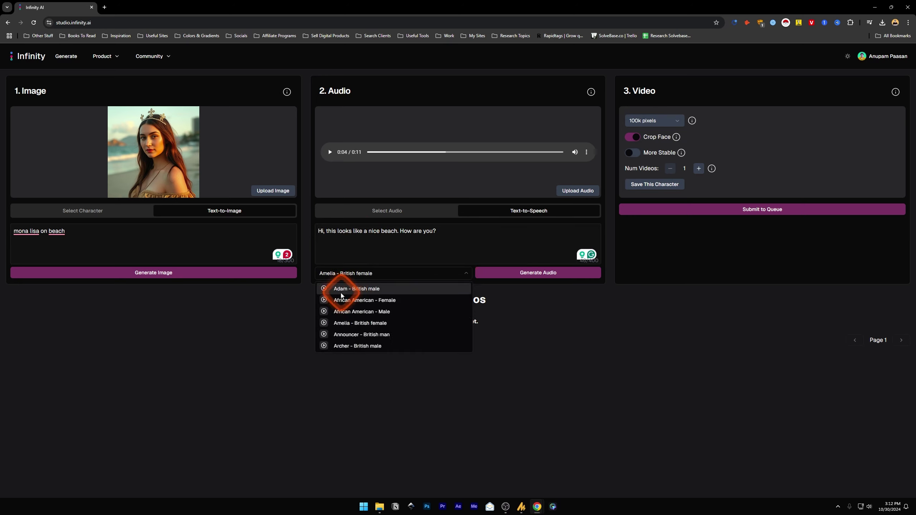
left_click(324, 289)
left_click(536, 273)
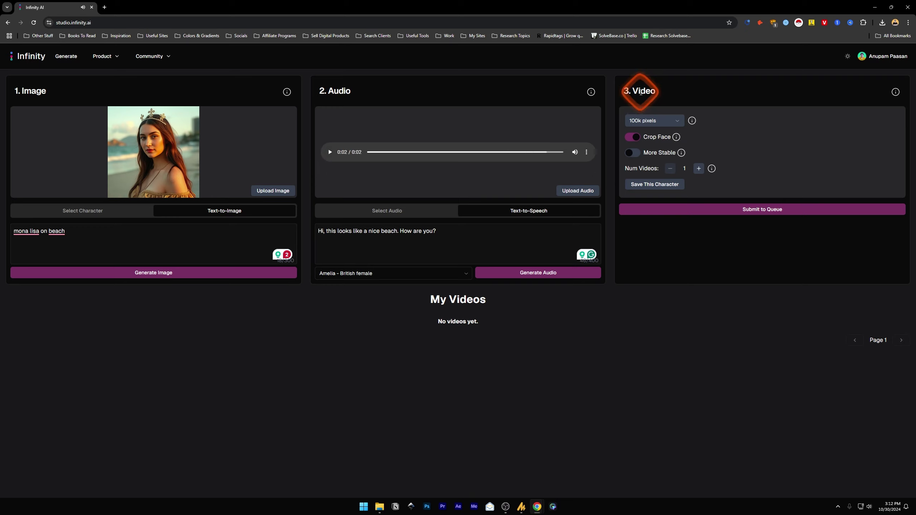
Step: Review the video resolution options and their explanation, keeping 100k pixels
left_click(662, 120)
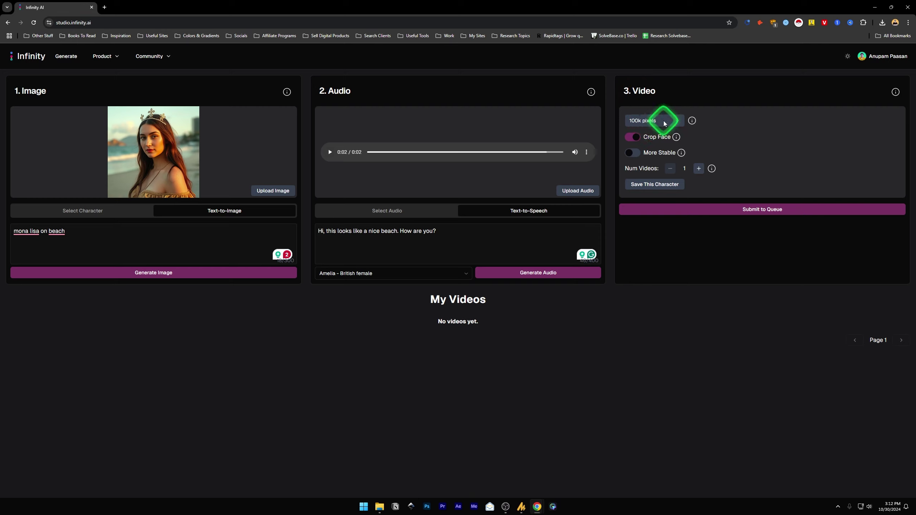
left_click(692, 120)
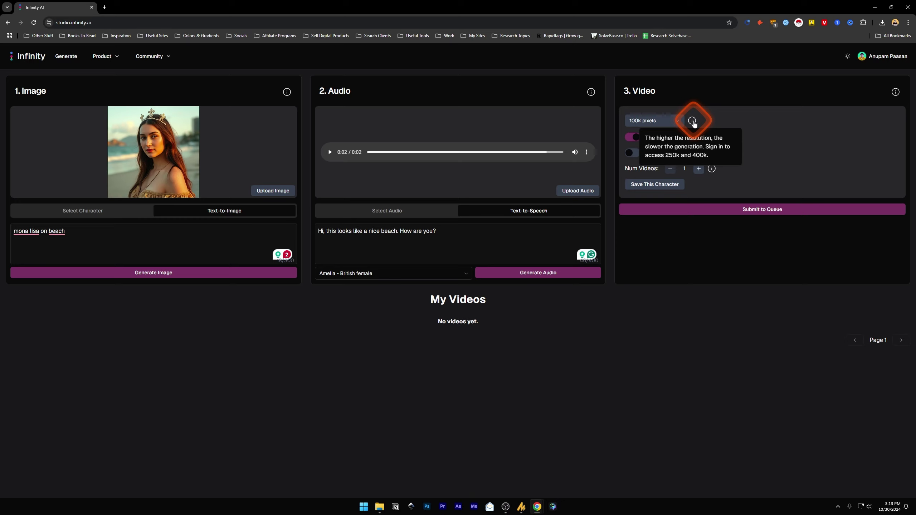
left_click(660, 121)
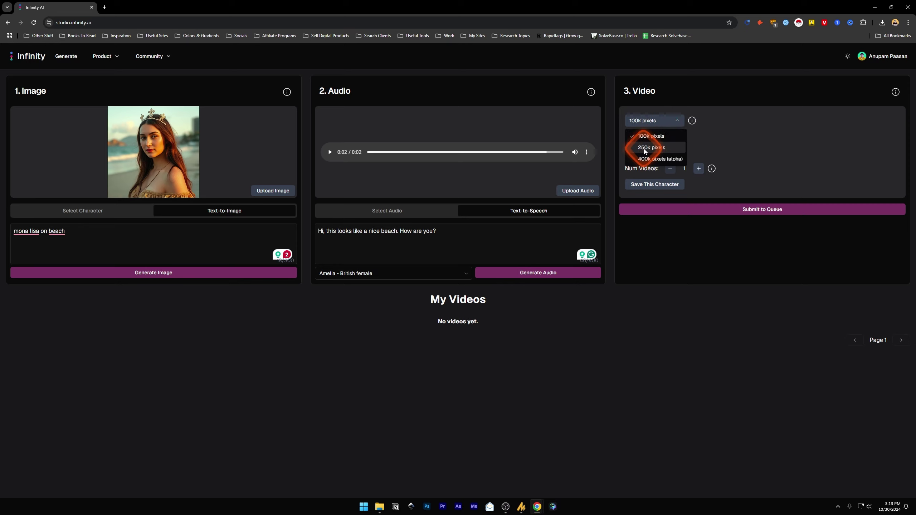
left_click(695, 120)
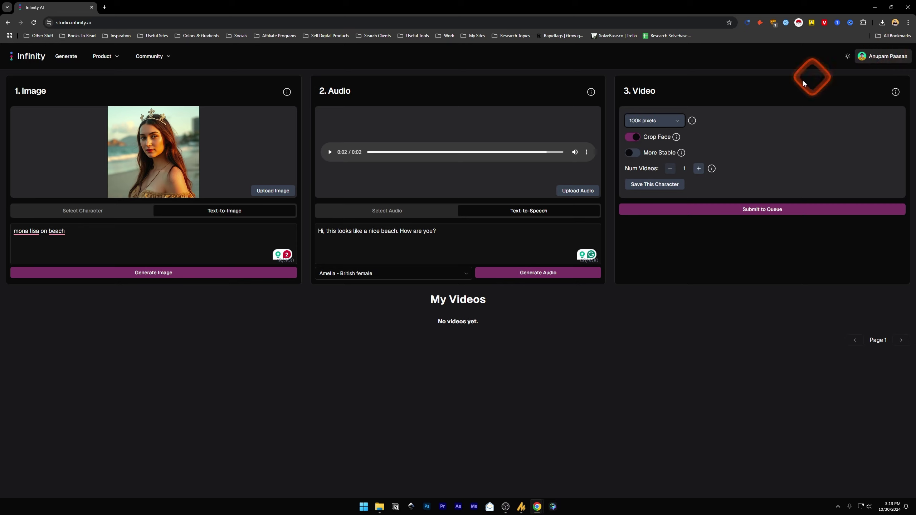
left_click(655, 121)
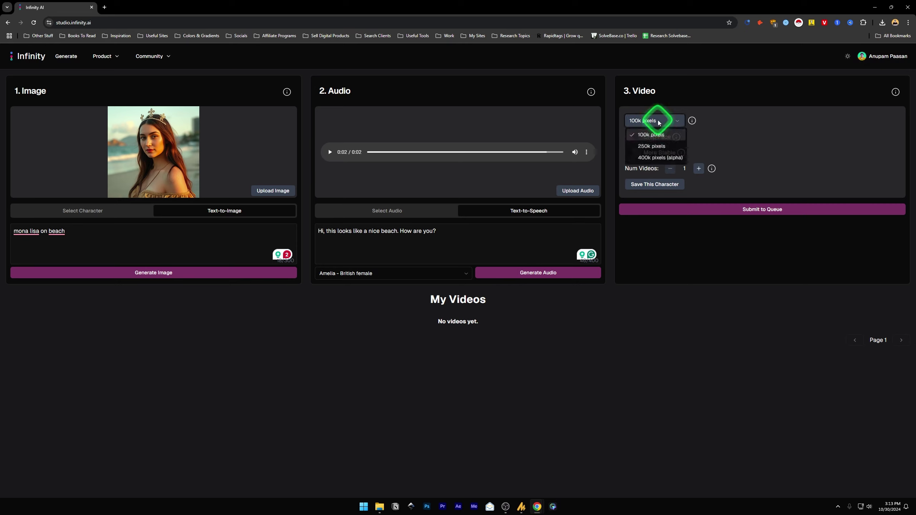
left_click(660, 123)
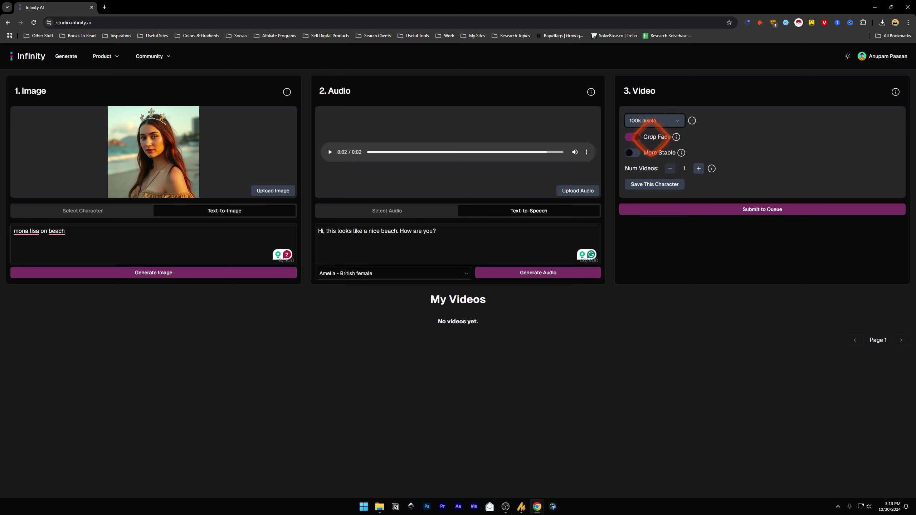
Step: Switch Crop Face off and turn More Stable on
mouse_move(677, 137)
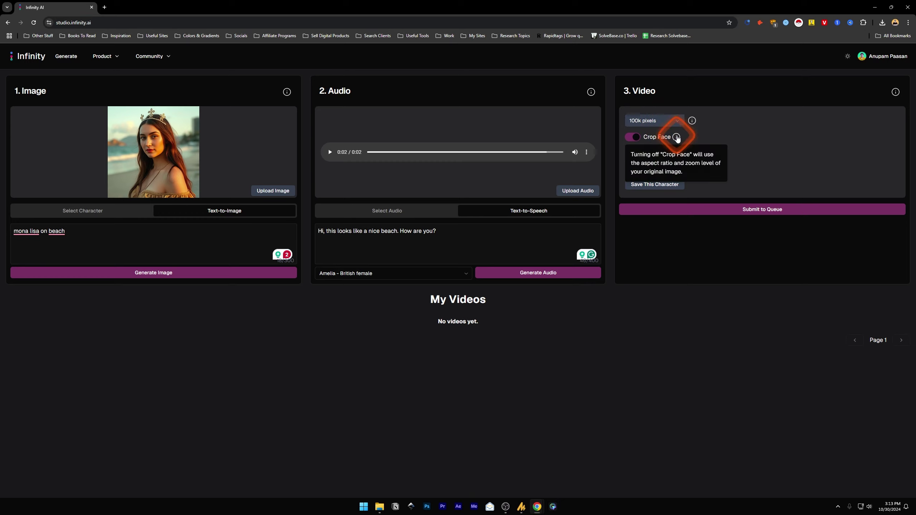
left_click(633, 138)
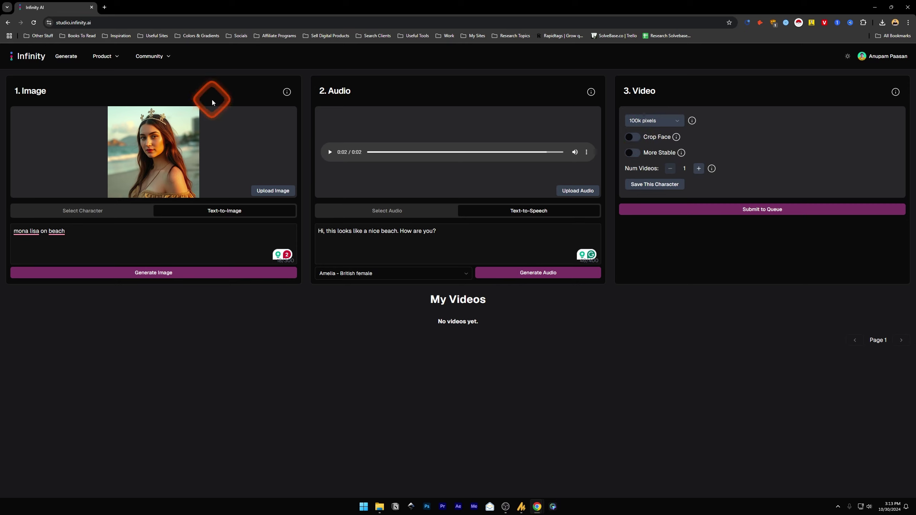
mouse_move(676, 140)
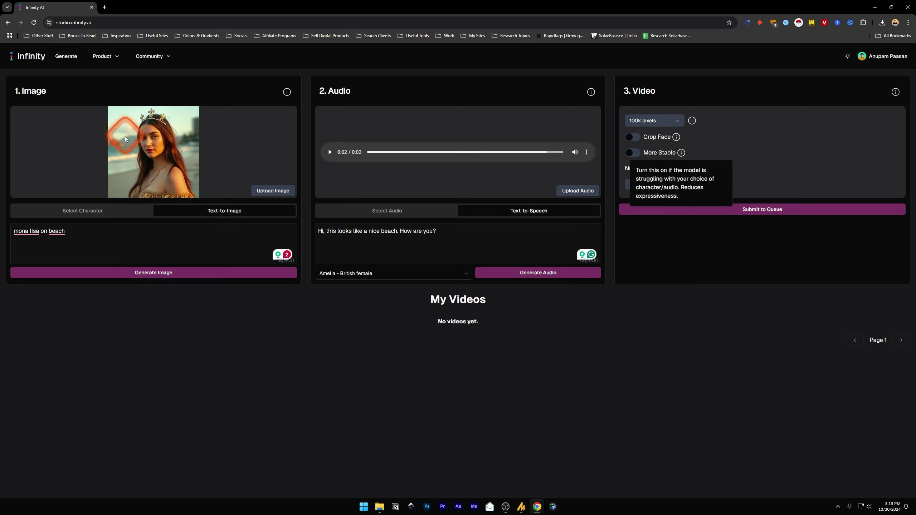
left_click(635, 153)
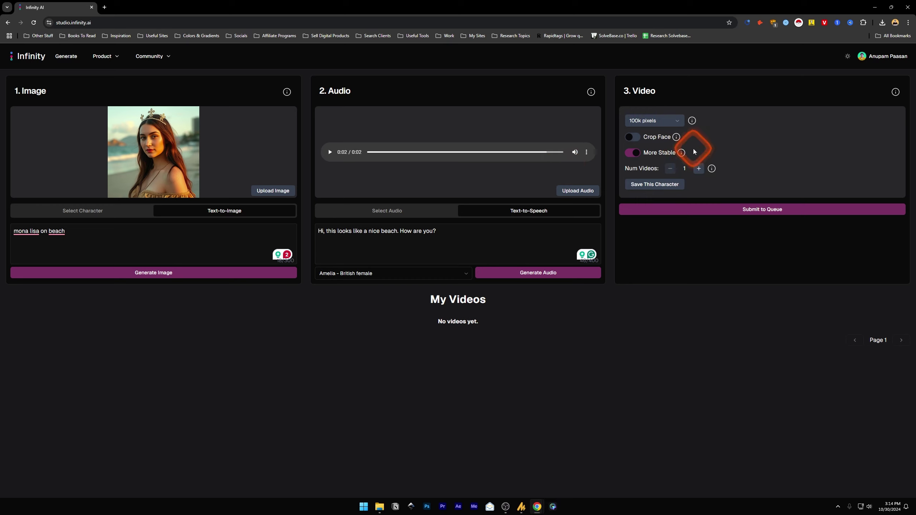
Step: Turn More Stable off, submit the 100k-pixel video and watch it full screen
left_click(630, 153)
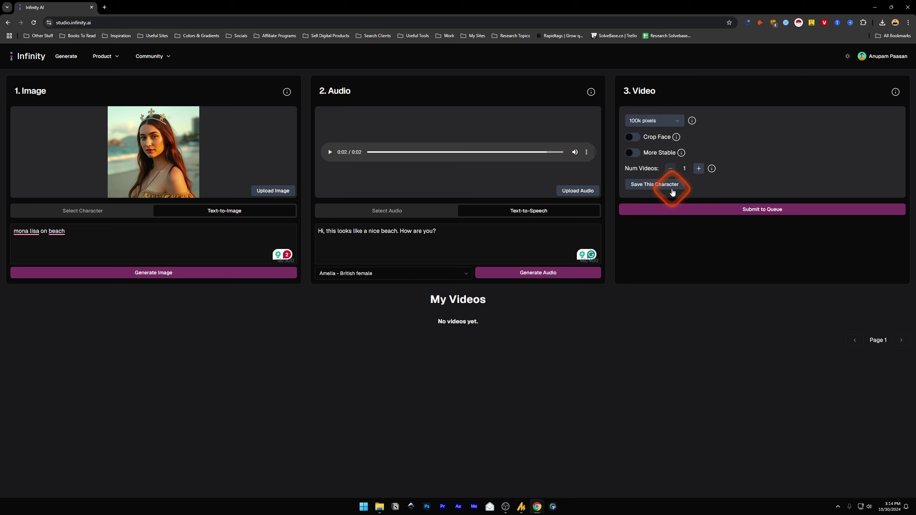
left_click(725, 210)
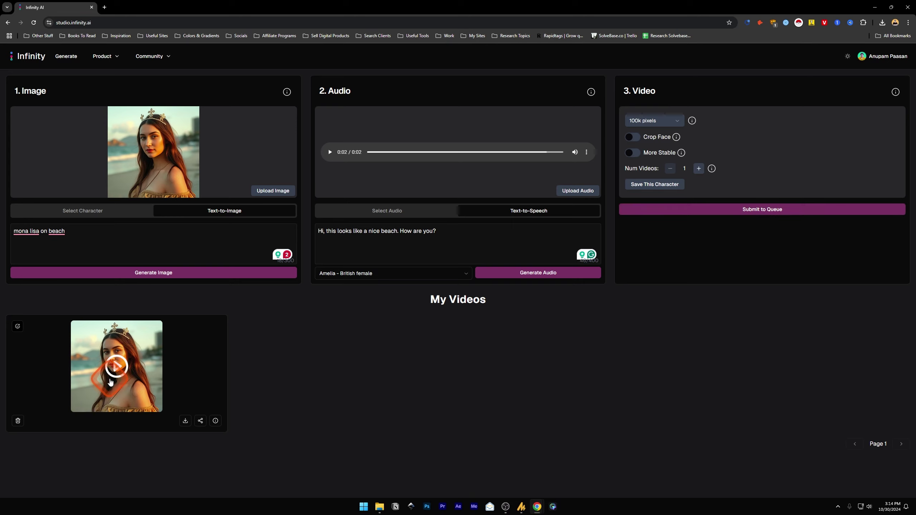
left_click(117, 367)
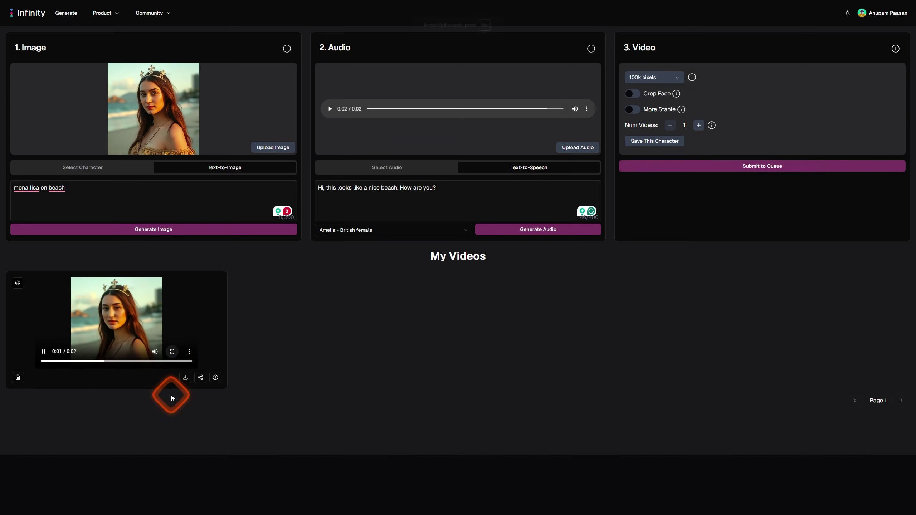
left_click(172, 394)
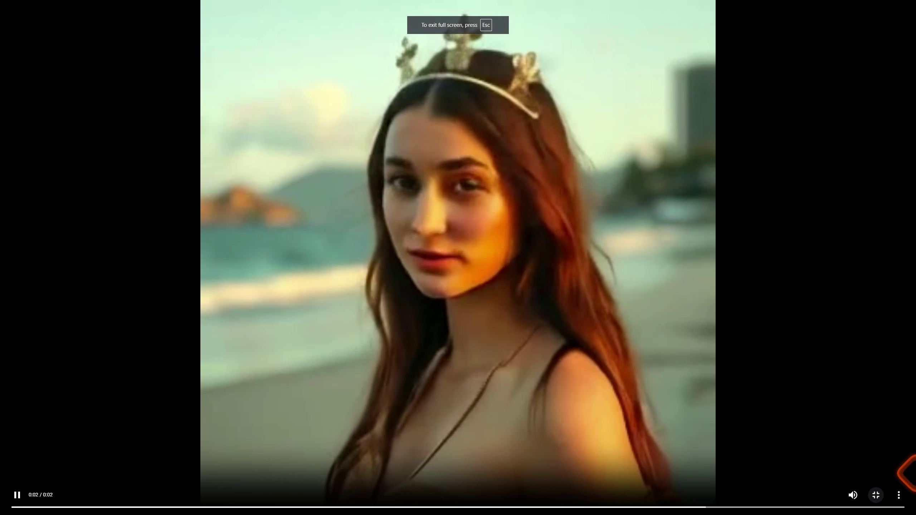
left_click(877, 496)
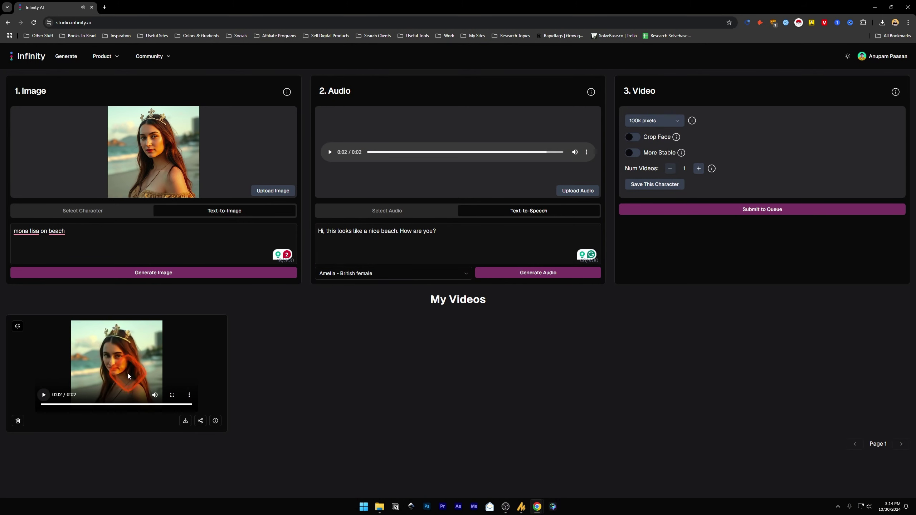
Step: Set resolution to 400k pixels (alpha), submit again and watch the new video full screen
left_click(647, 126)
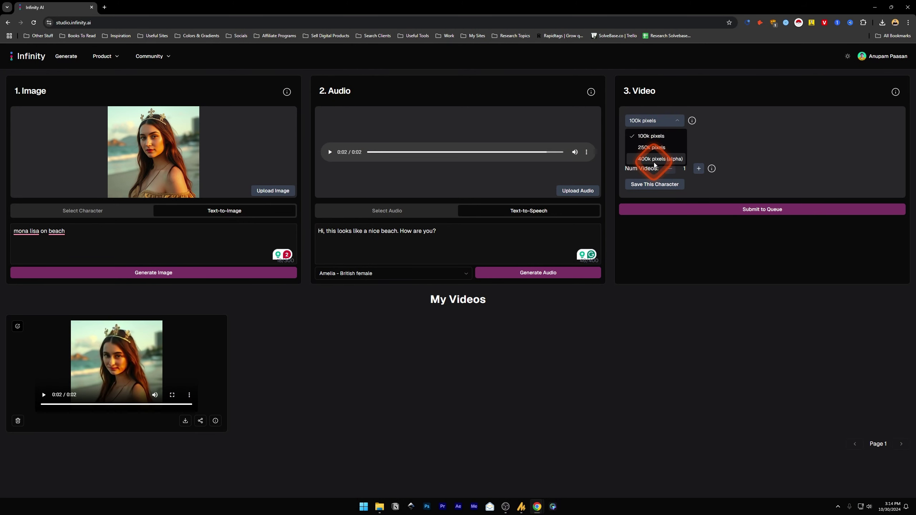
left_click(653, 148)
left_click(669, 121)
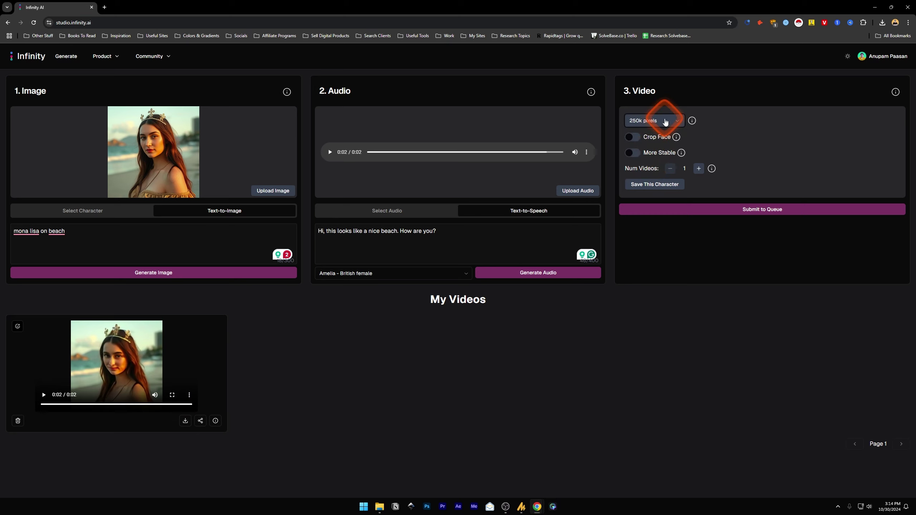
left_click(661, 159)
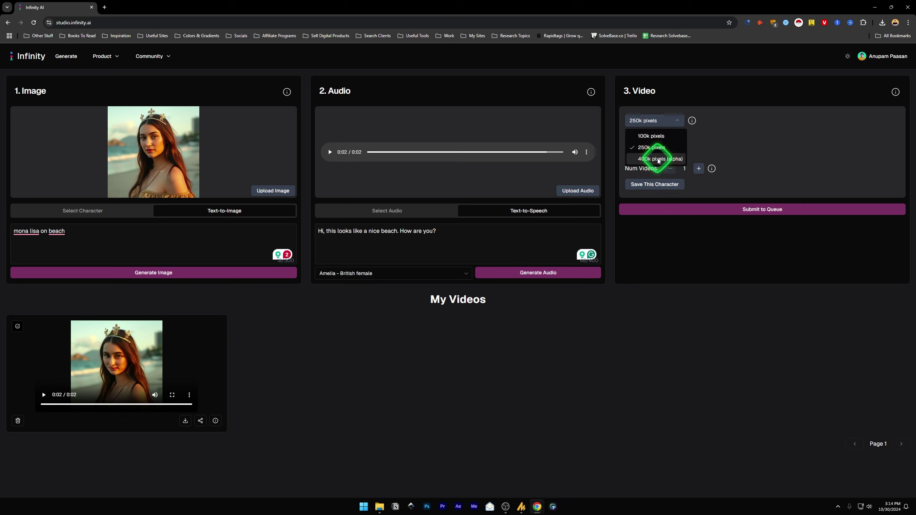
left_click(748, 210)
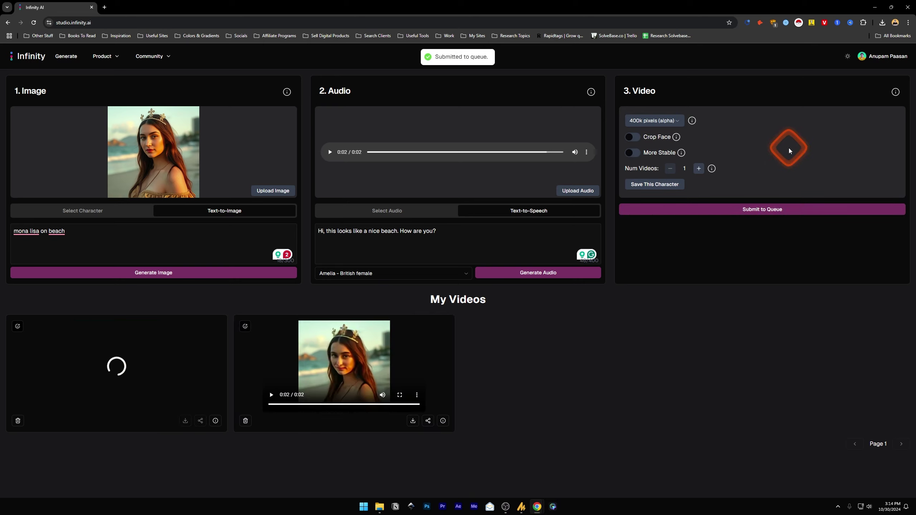
left_click(118, 369)
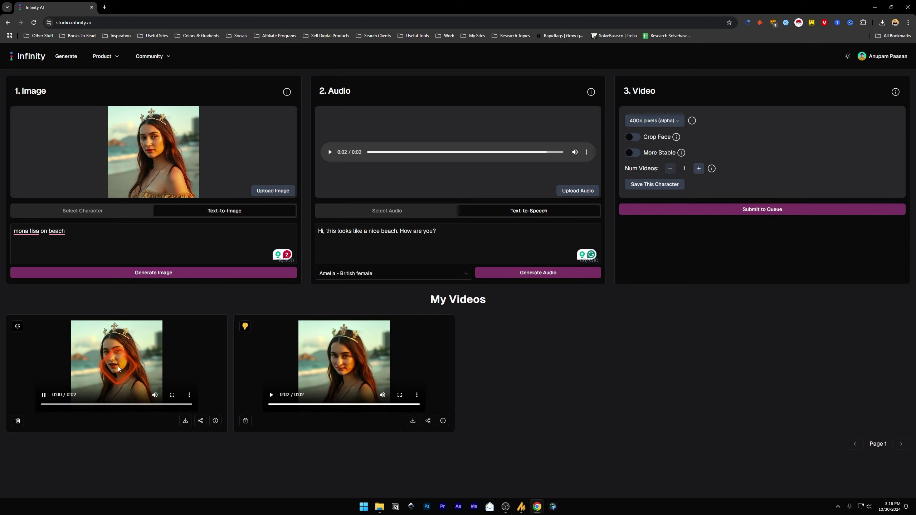
left_click(172, 395)
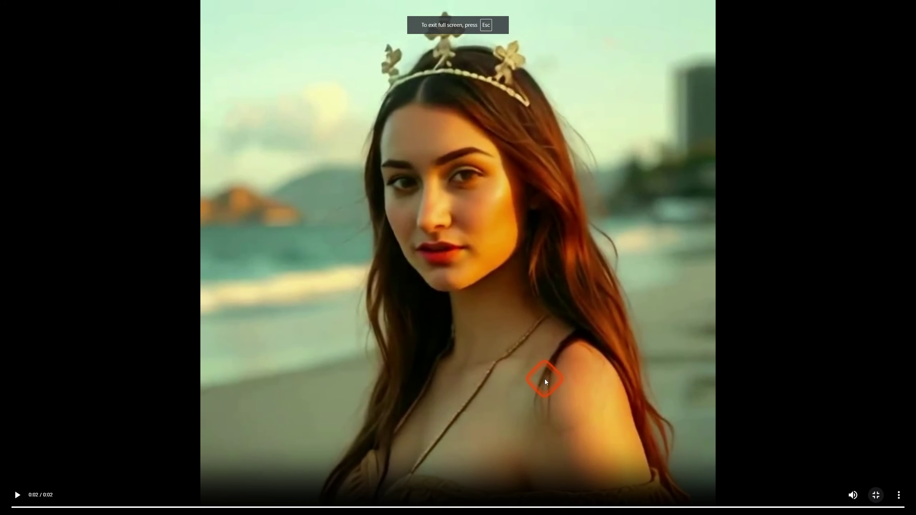
left_click(876, 495)
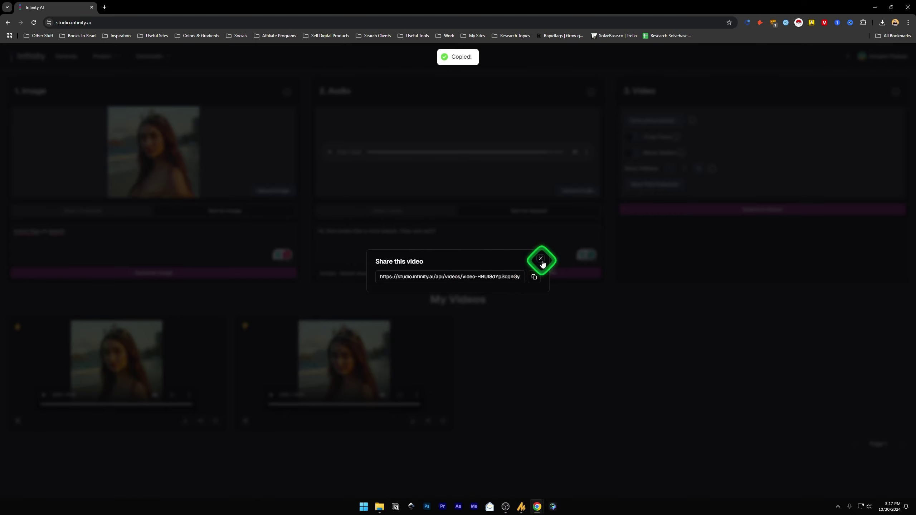
Step: Switch the Image panel to the Select Character tab for ready-made characters
left_click(74, 212)
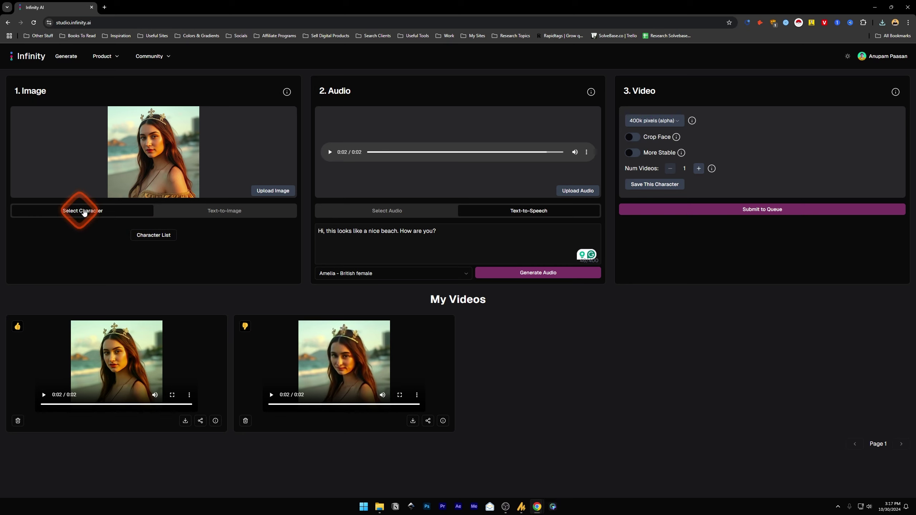
left_click(162, 240)
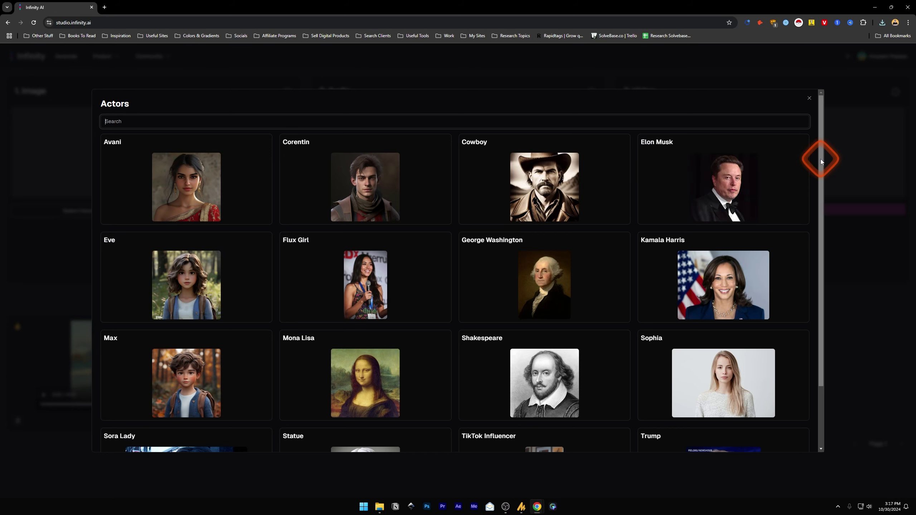
left_click_drag(821, 161, 814, 240)
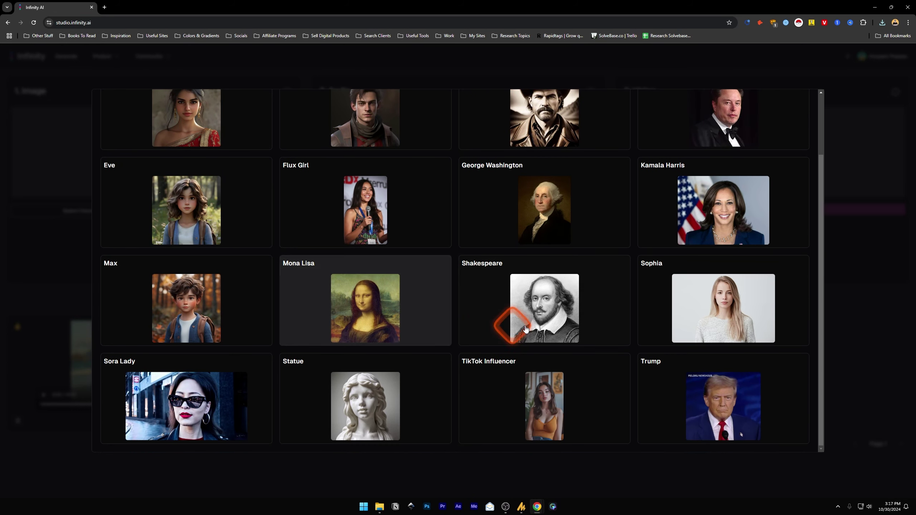
left_click_drag(821, 285, 827, 226)
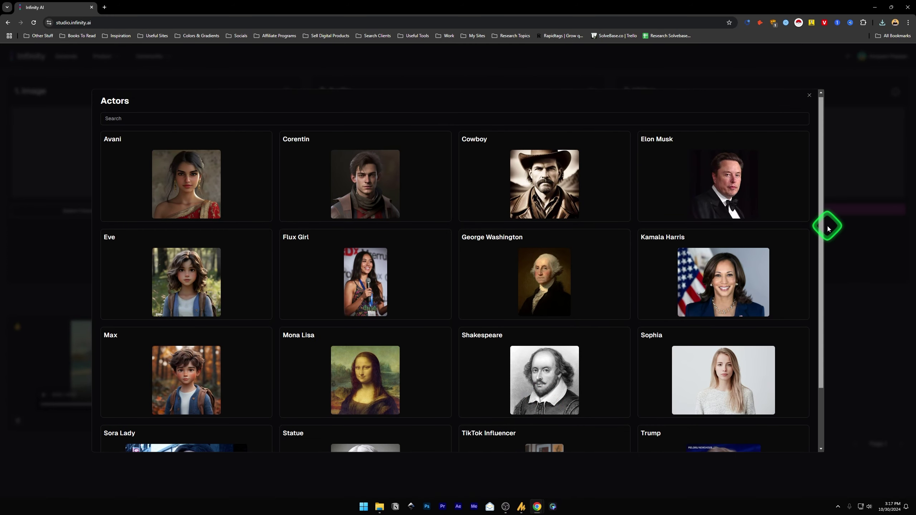
left_click_drag(827, 228, 213, 372)
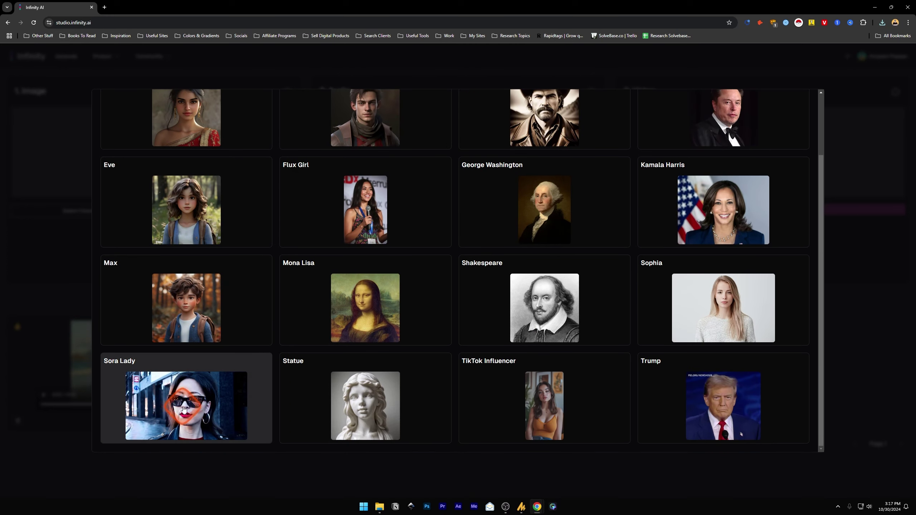
key("Escape")
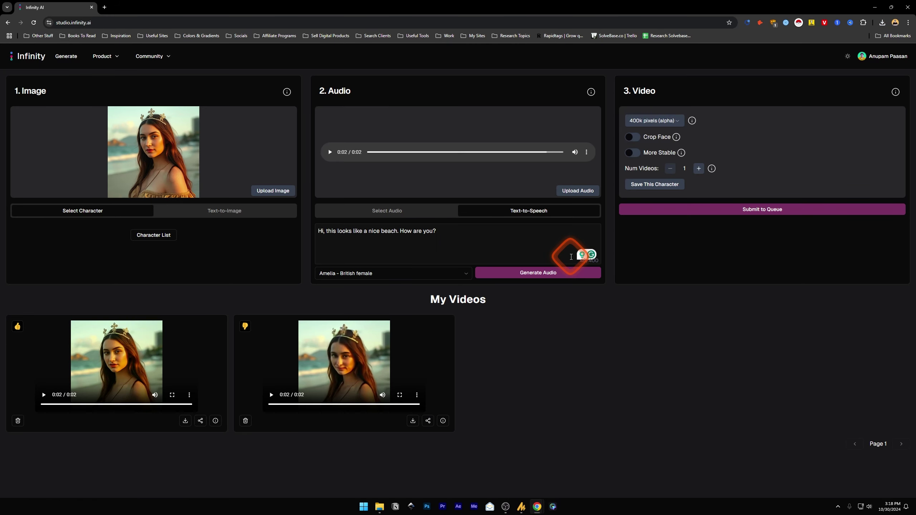